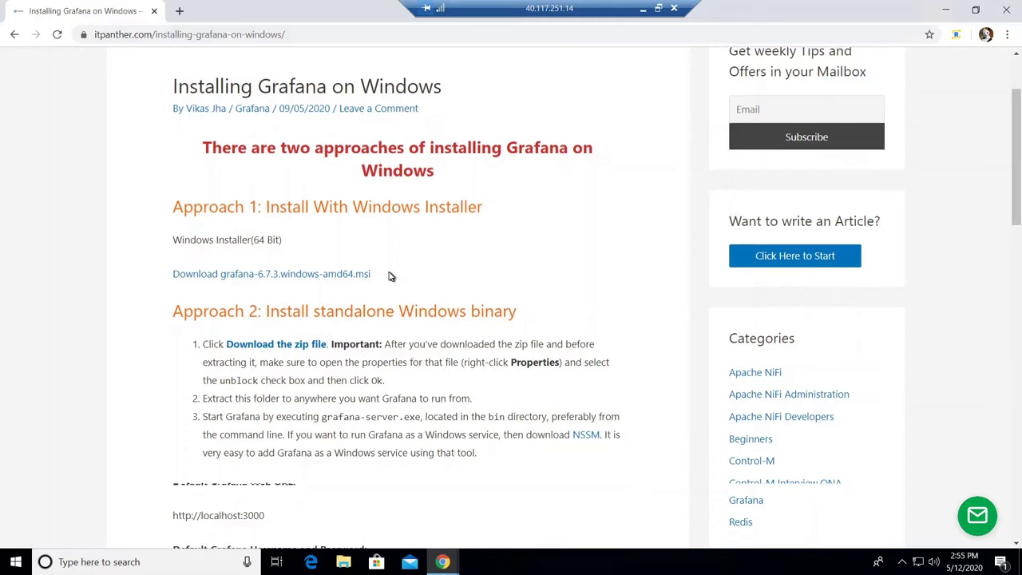
{"action": "scroll", "coordinate": [391, 277], "scroll_direction": "down", "scroll_amount": 1}
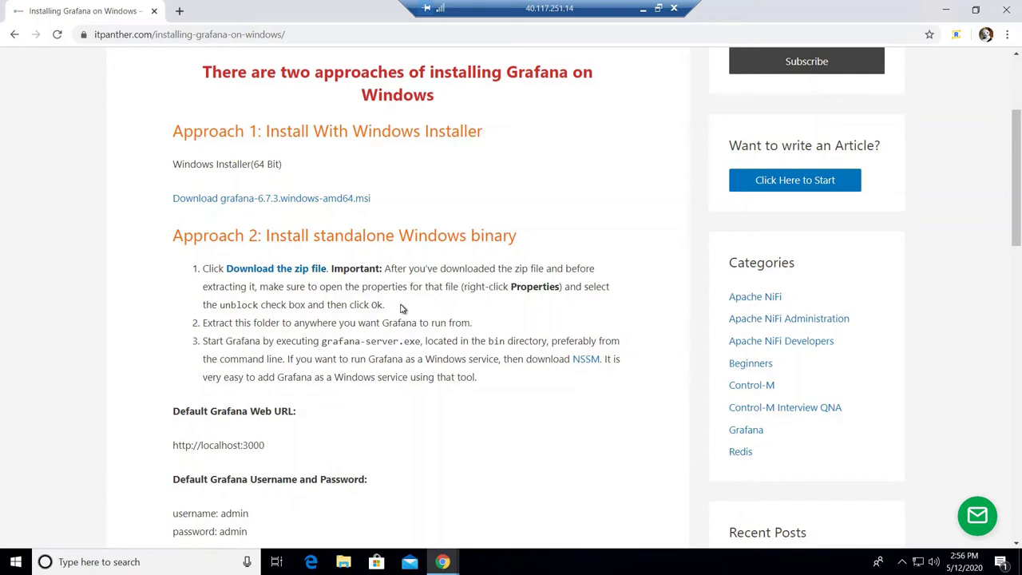
{"action": "left_click_drag", "start_coordinate": [477, 10], "coordinate": [613, 9]}
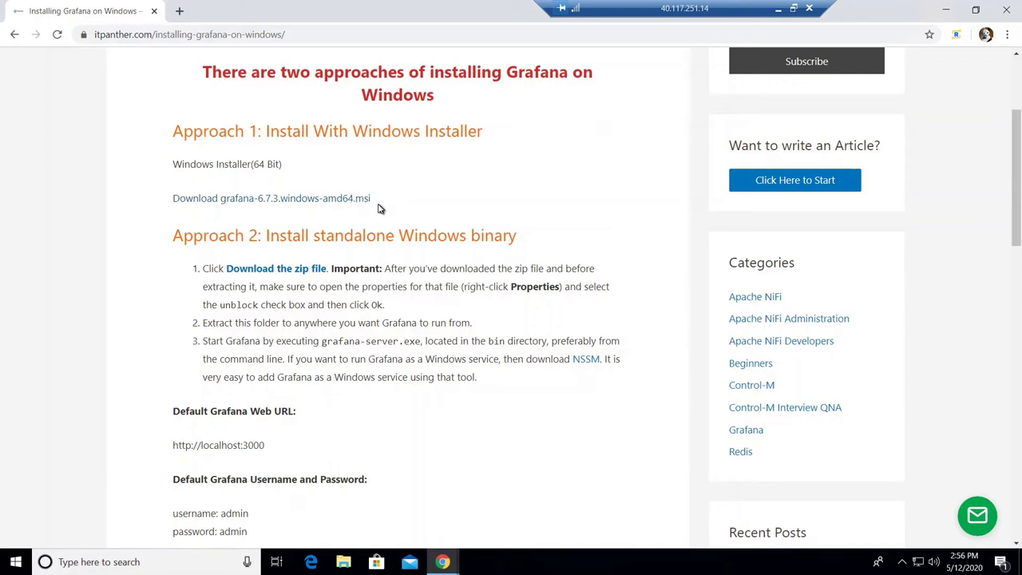
{"action": "scroll", "coordinate": [379, 209], "scroll_direction": "down", "scroll_amount": 1}
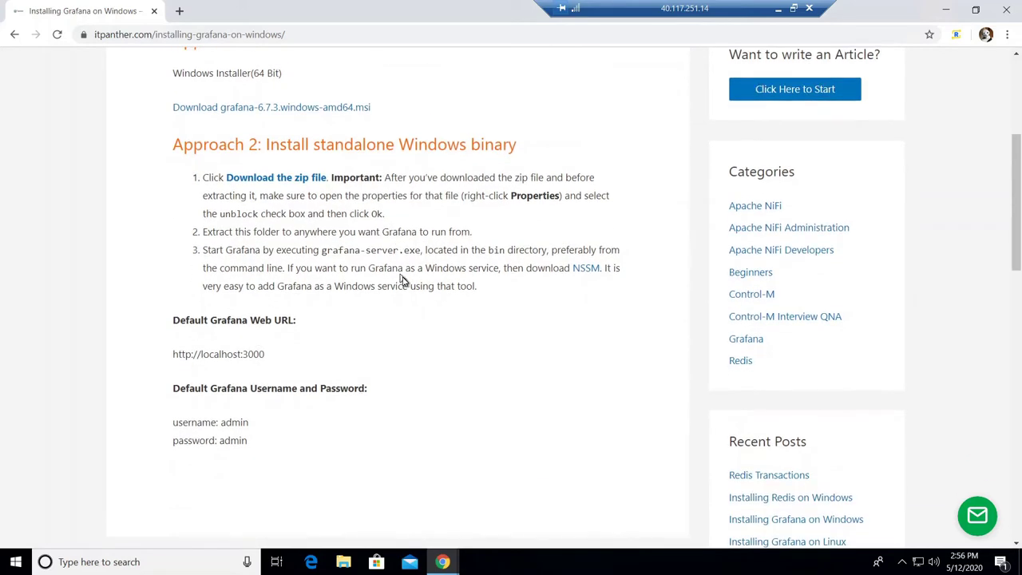
{"action": "scroll", "coordinate": [403, 281], "scroll_direction": "up", "scroll_amount": 1}
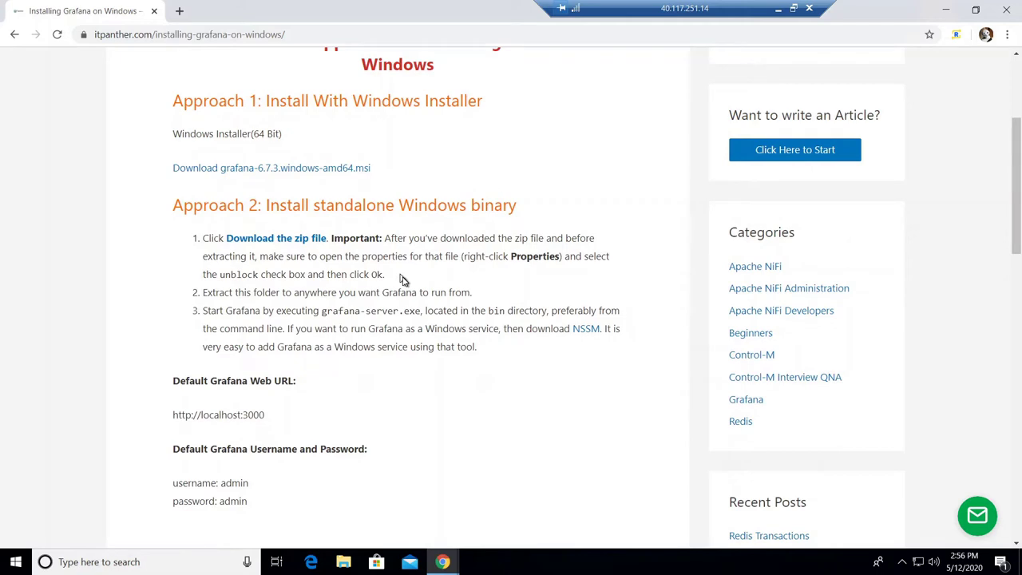
{"action": "scroll", "coordinate": [404, 279], "scroll_direction": "down", "scroll_amount": 1}
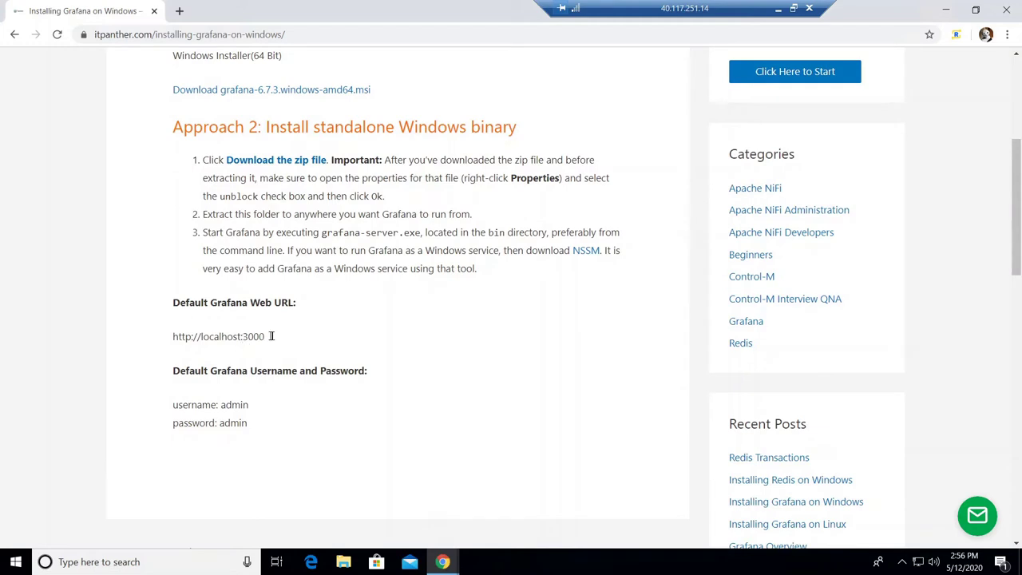
{"action": "double_click", "coordinate": [271, 336]}
{"action": "left_click", "coordinate": [253, 336]}
{"action": "double_click", "coordinate": [266, 342]}
{"action": "scroll", "coordinate": [352, 287], "scroll_direction": "up", "scroll_amount": 2}
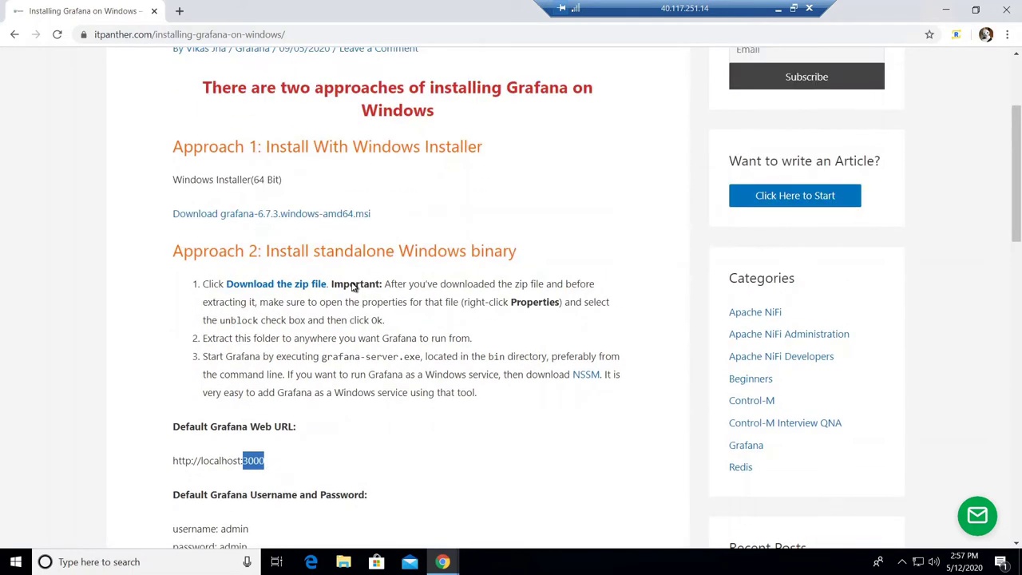
{"action": "scroll", "coordinate": [352, 287], "scroll_direction": "up", "scroll_amount": 2}
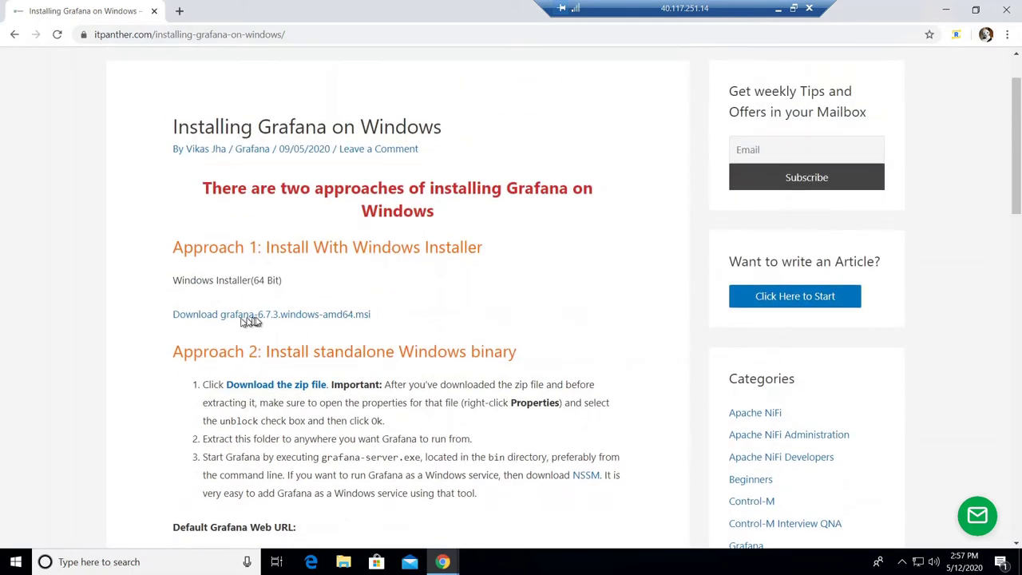
Step: Download grafana-6.7.3.windows-amd64.msi from the article and return to the guide's top
{"action": "left_click", "coordinate": [324, 319]}
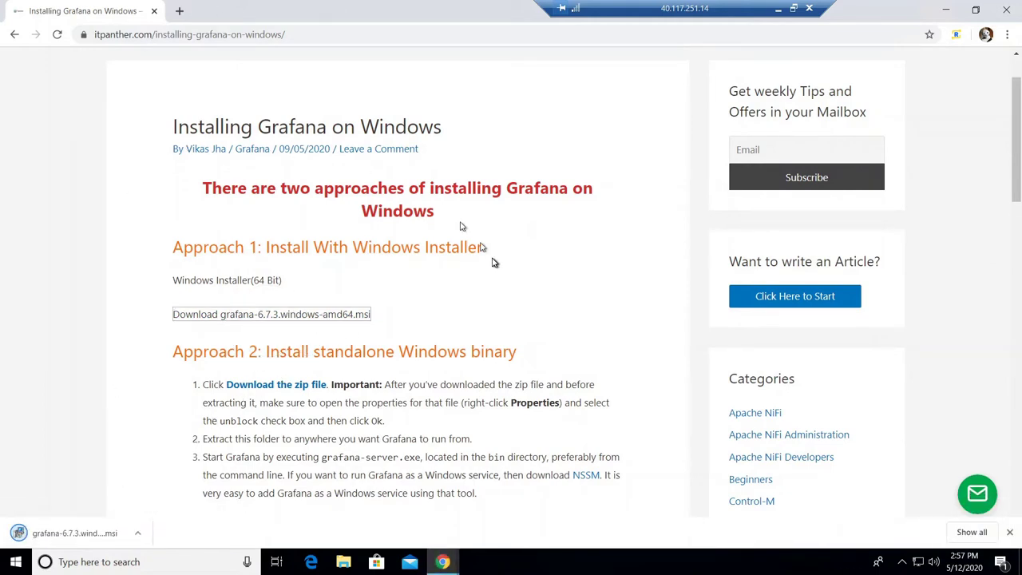
{"action": "left_click", "coordinate": [317, 316]}
{"action": "scroll", "coordinate": [547, 158], "scroll_direction": "down", "scroll_amount": 5}
{"action": "scroll", "coordinate": [548, 158], "scroll_direction": "up", "scroll_amount": 1}
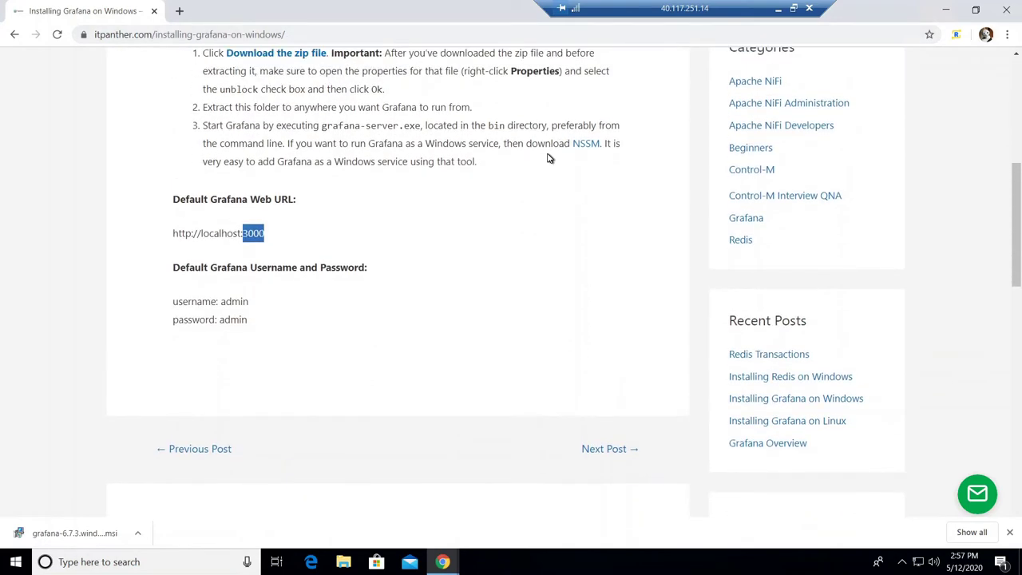
{"action": "scroll", "coordinate": [548, 158], "scroll_direction": "up", "scroll_amount": 1}
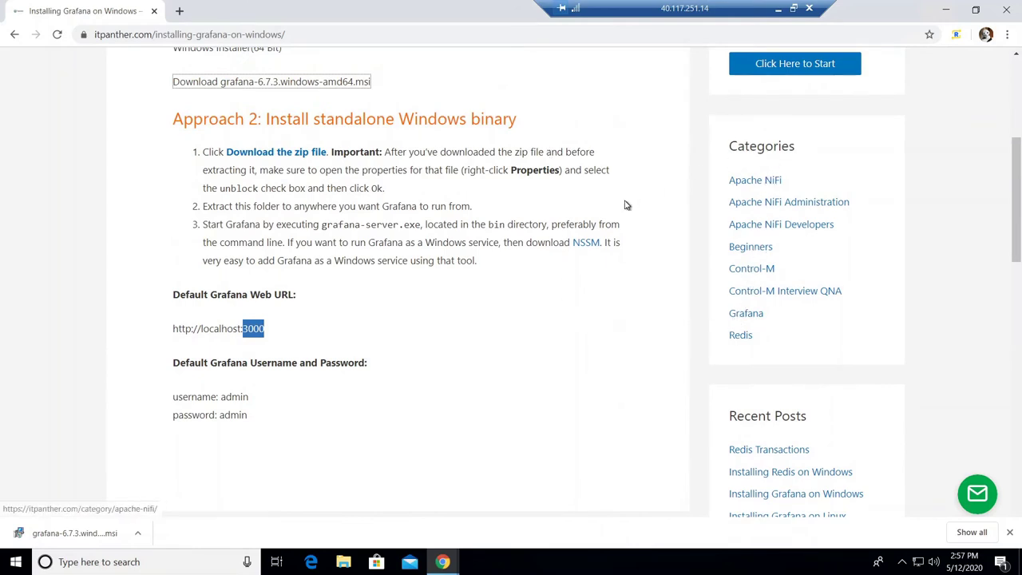
{"action": "scroll", "coordinate": [175, 102], "scroll_direction": "up", "scroll_amount": 4}
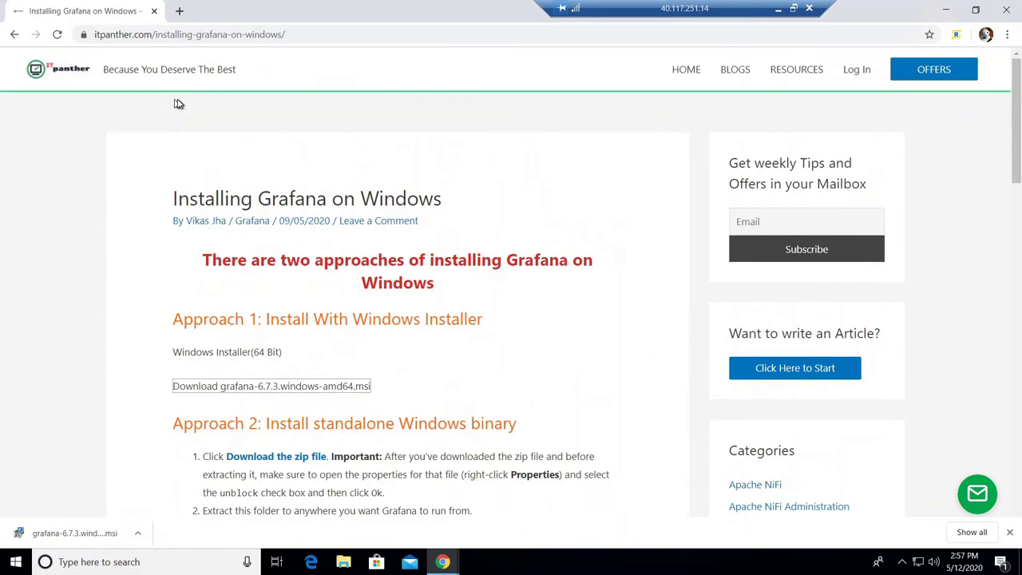
Step: Open ITPanther's Blogs page in a new tab and look through it
{"action": "middle_click", "coordinate": [736, 78]}
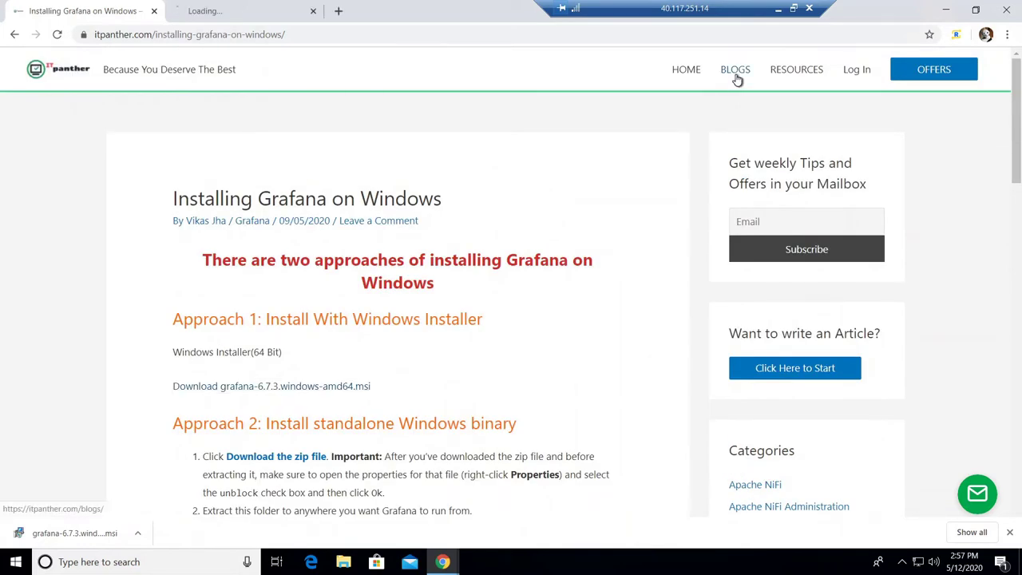
{"action": "left_click", "coordinate": [244, 14]}
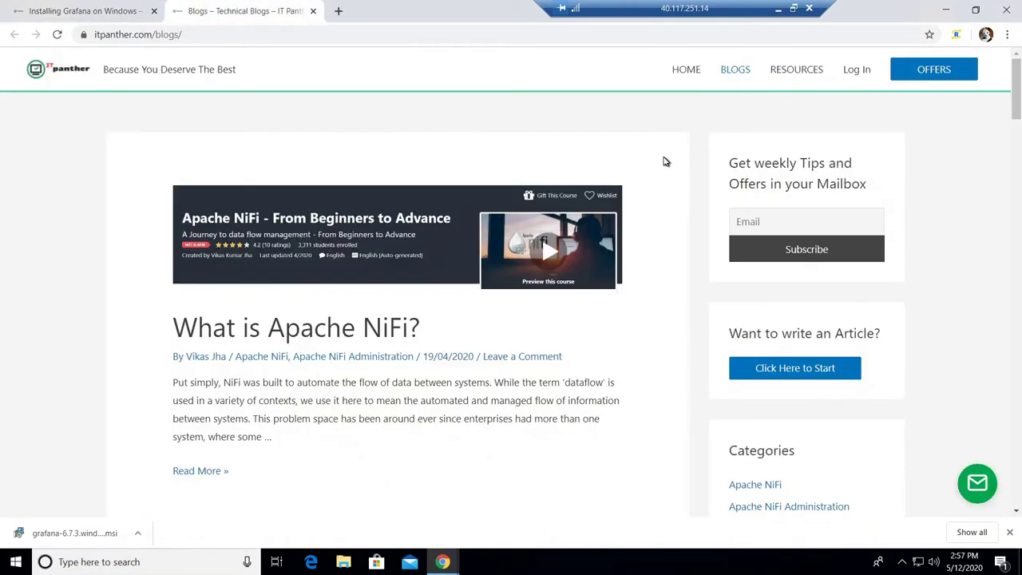
{"action": "scroll", "coordinate": [663, 159], "scroll_direction": "down", "scroll_amount": 10}
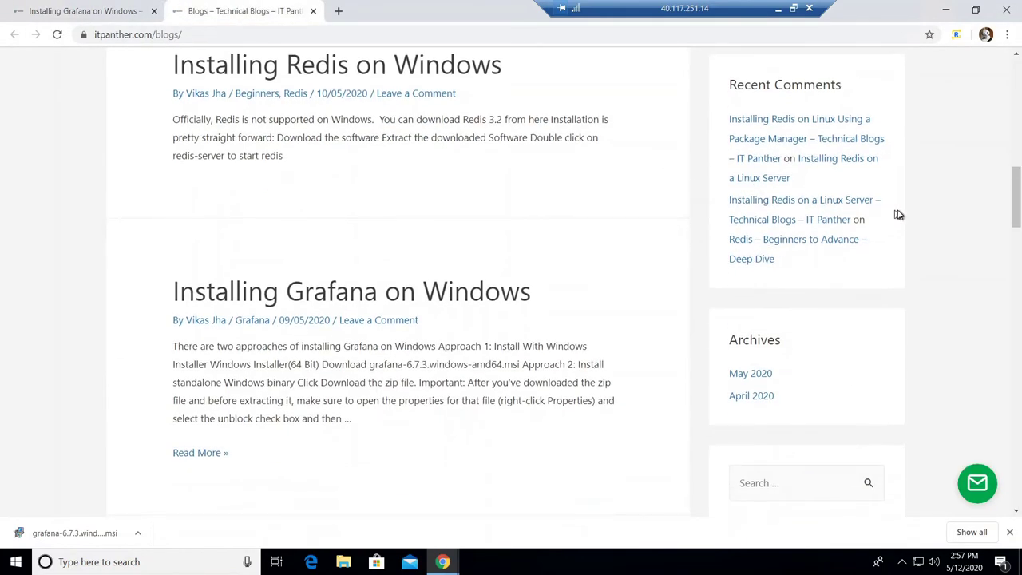
{"action": "scroll", "coordinate": [898, 214], "scroll_direction": "up", "scroll_amount": 6}
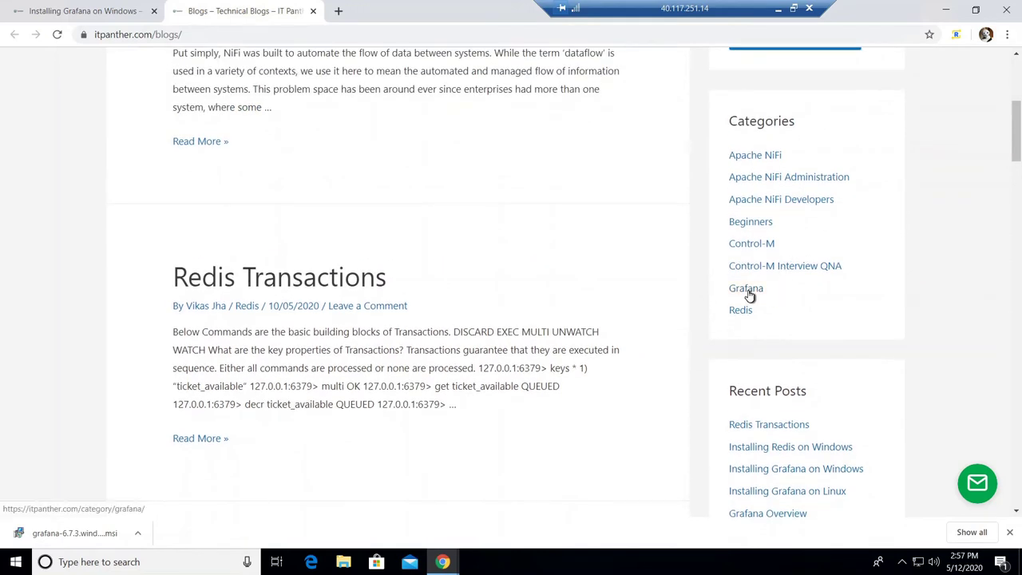
Step: Open the Grafana blog category in another tab, view it, then return to the installation article
{"action": "middle_click", "coordinate": [746, 289]}
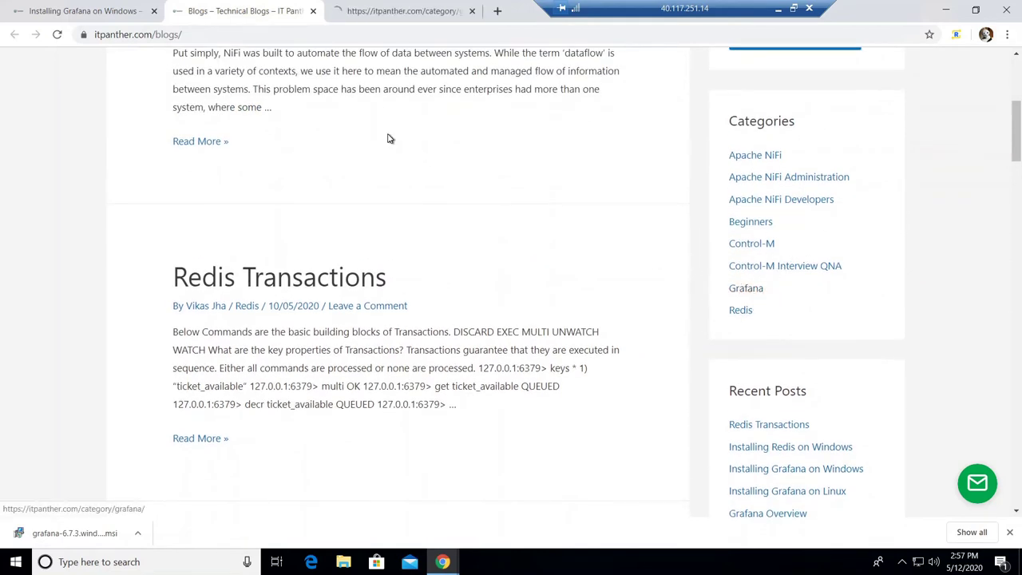
{"action": "left_click", "coordinate": [387, 11]}
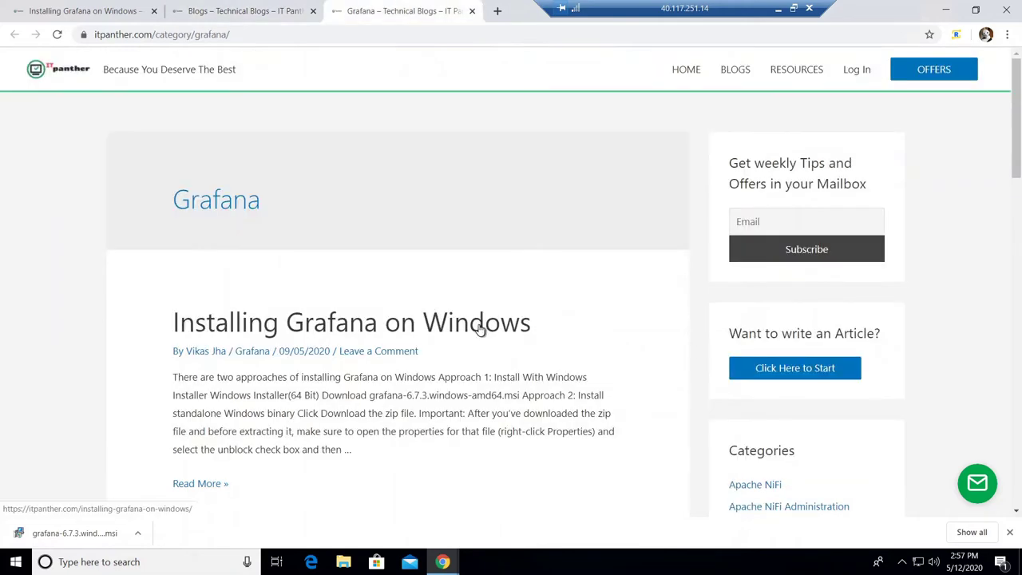
{"action": "scroll", "coordinate": [479, 330], "scroll_direction": "down", "scroll_amount": 3}
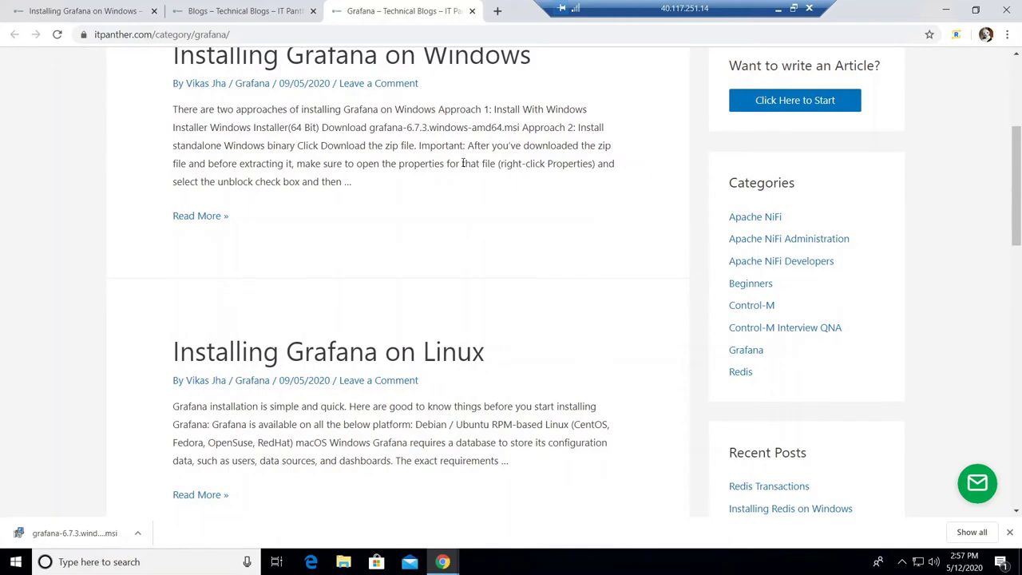
{"action": "scroll", "coordinate": [463, 163], "scroll_direction": "down", "scroll_amount": 3}
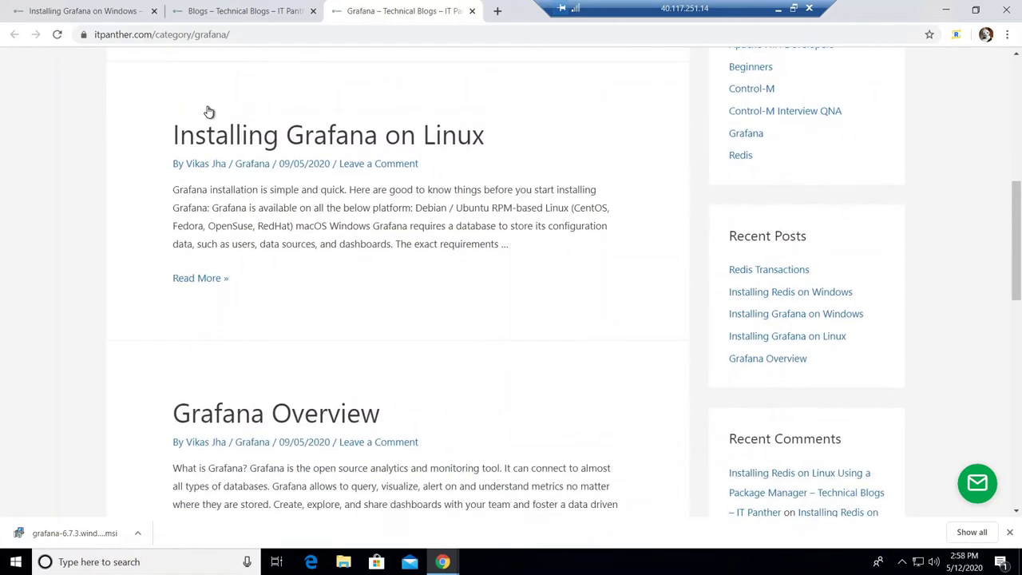
{"action": "left_click", "coordinate": [124, 8]}
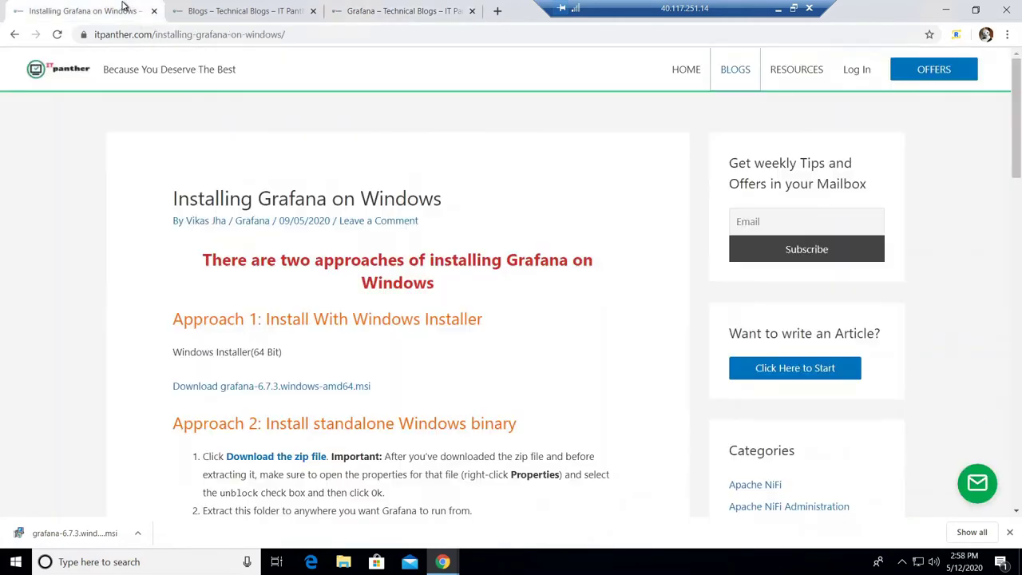
Step: Run the downloaded grafana-6.7.3.windows-amd64.msi installer from the download shelf
{"action": "left_click", "coordinate": [195, 33]}
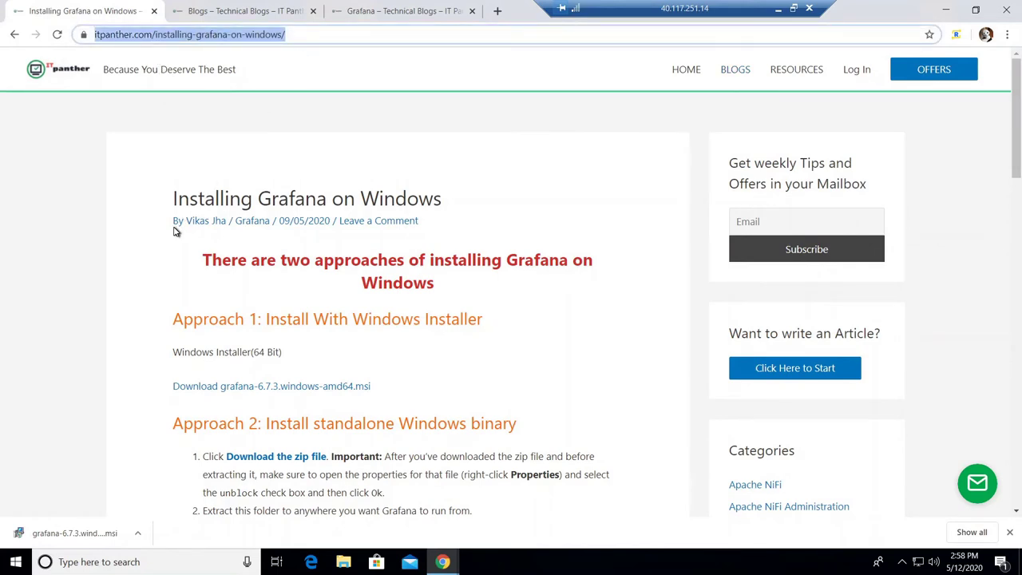
{"action": "scroll", "coordinate": [206, 297], "scroll_direction": "down", "scroll_amount": 1}
{"action": "scroll", "coordinate": [206, 297], "scroll_direction": "down", "scroll_amount": 1}
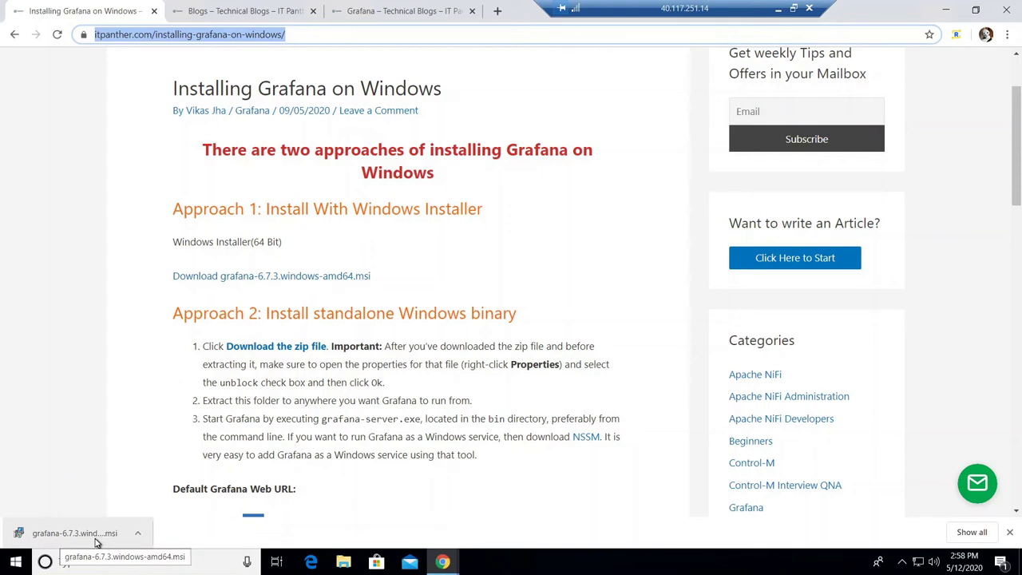
{"action": "left_click", "coordinate": [95, 543]}
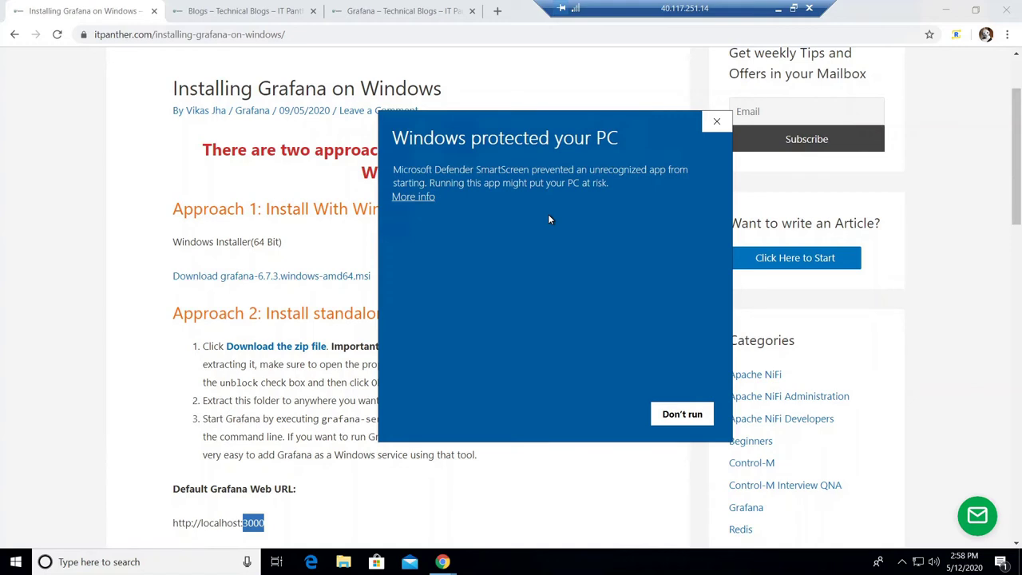
Step: Expand SmartScreen's More info to show the unknown-publisher details for grafana-6.7.3.windows-amd64.msi
{"action": "left_click", "coordinate": [159, 342]}
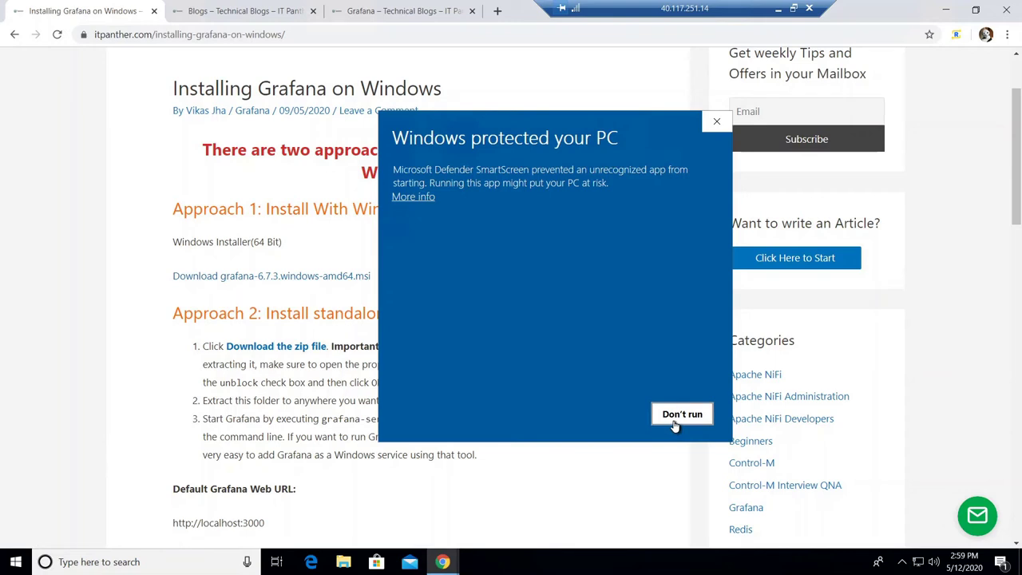
{"action": "left_click", "coordinate": [414, 197]}
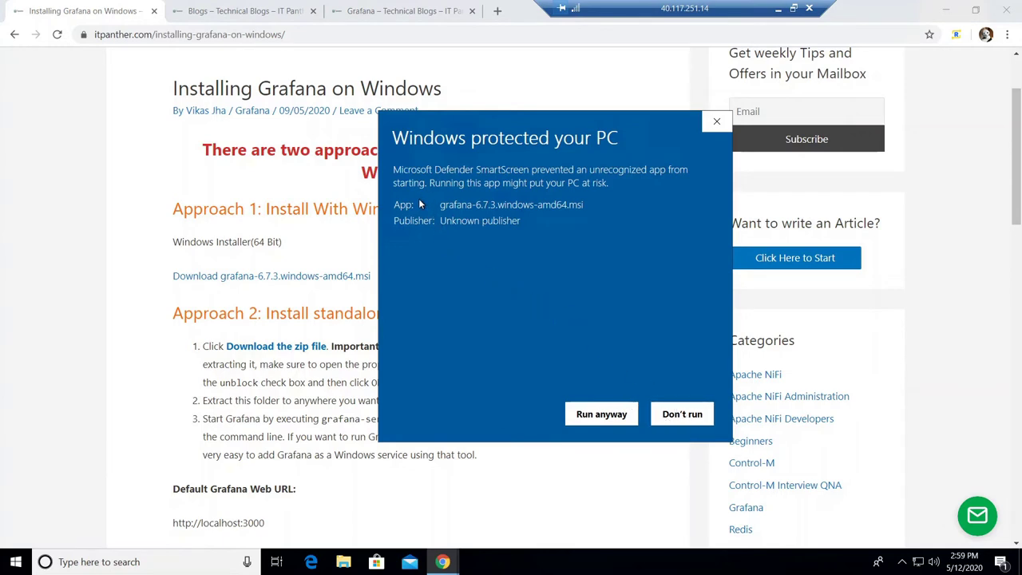
Step: Run the blocked installer anyway, accept the license terms, and reach Custom Setup
{"action": "left_click", "coordinate": [600, 415]}
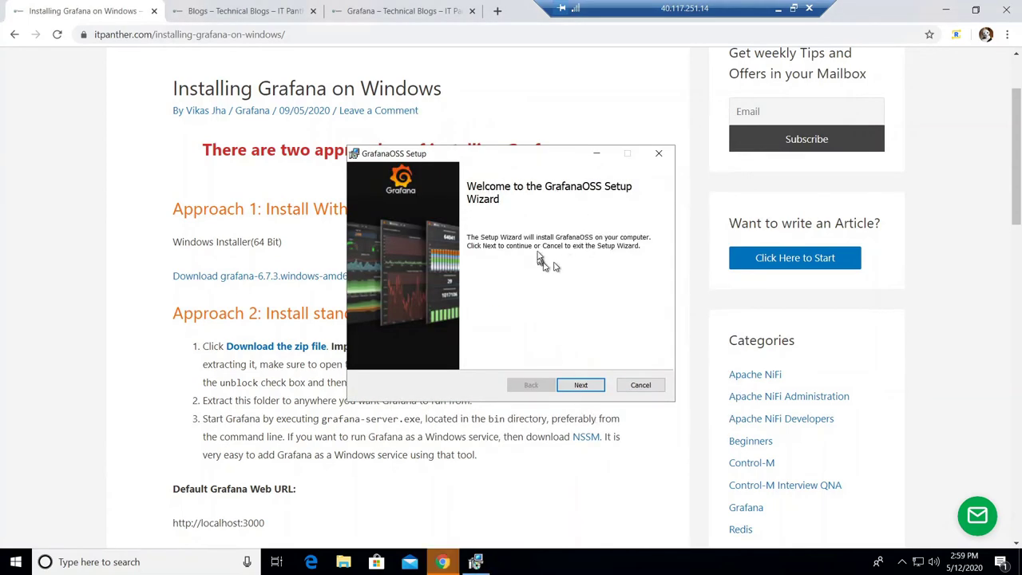
{"action": "left_click", "coordinate": [578, 386]}
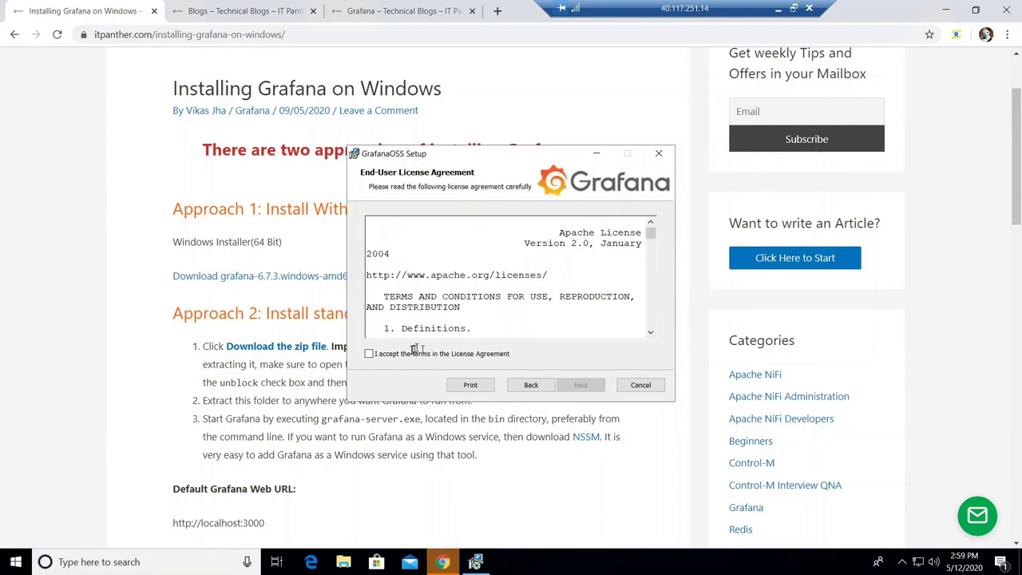
{"action": "left_click", "coordinate": [403, 356]}
{"action": "left_click", "coordinate": [581, 387]}
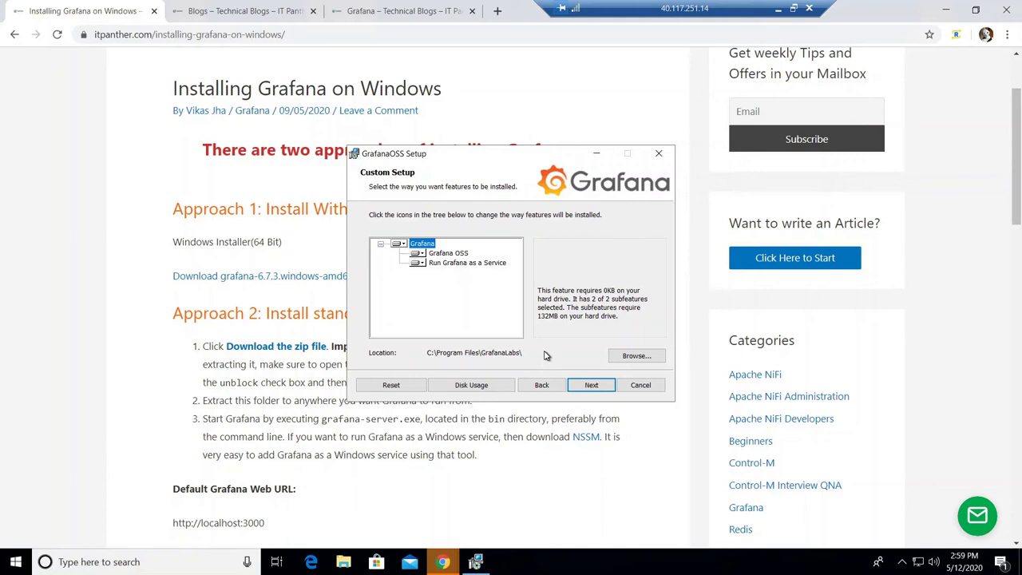
Step: Keep C:\Program Files\GrafanaLabs\ as the install folder and advance to Ready to install
{"action": "left_click", "coordinate": [633, 356]}
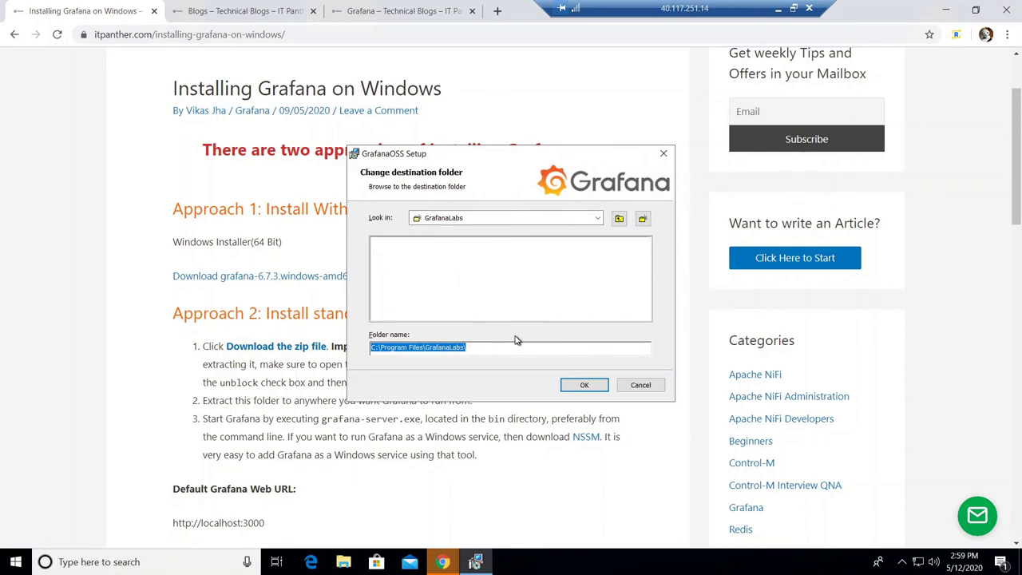
{"action": "left_click", "coordinate": [581, 387]}
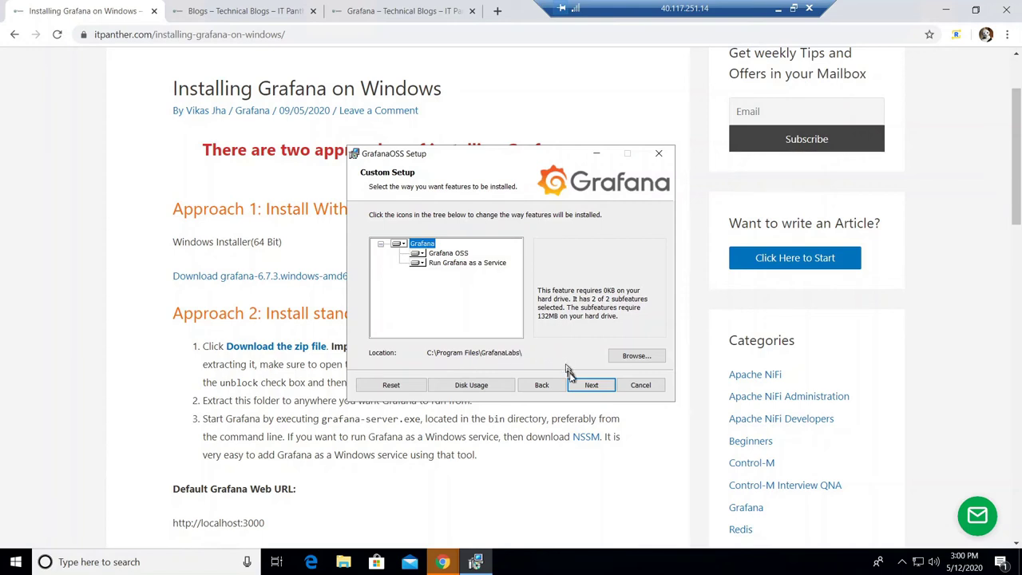
{"action": "left_click", "coordinate": [589, 387]}
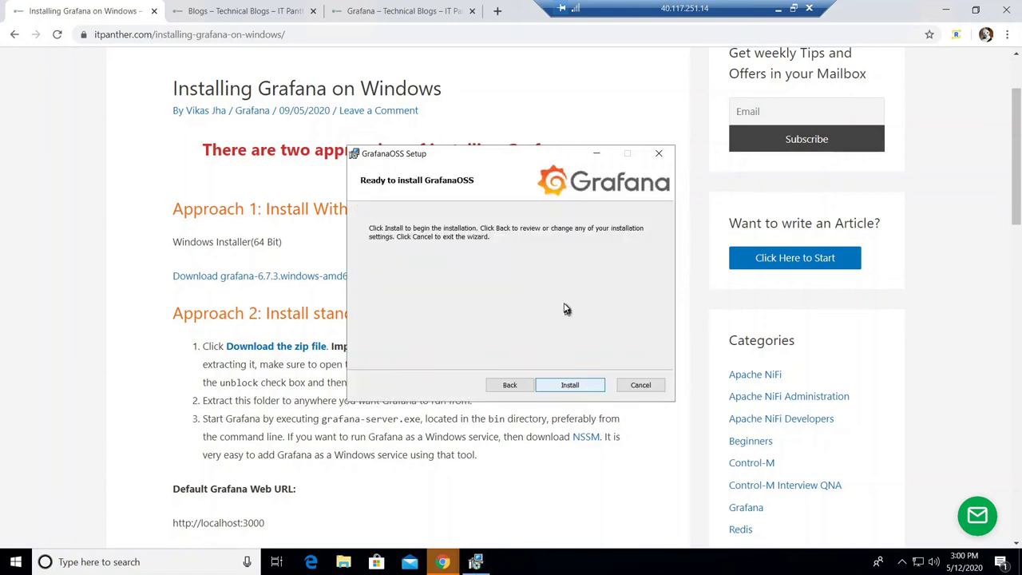
Step: Install GrafanaOSS into C:\Program Files\GrafanaLabs\
{"action": "left_click", "coordinate": [592, 386]}
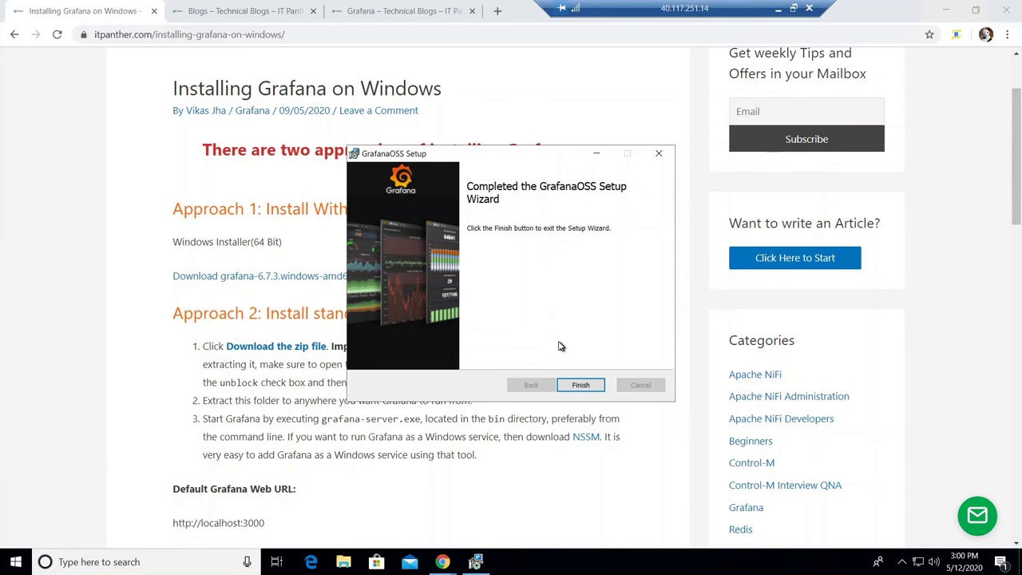
Step: Finish the GrafanaOSS setup wizard and bring the guide's default URL section into view
{"action": "left_click", "coordinate": [580, 386]}
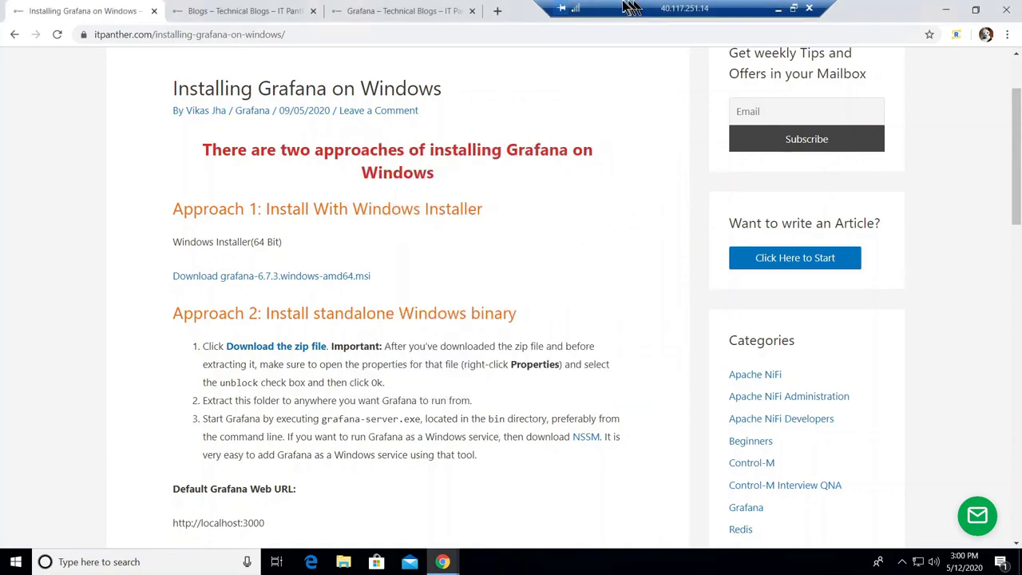
{"action": "left_click_drag", "start_coordinate": [622, 6], "coordinate": [806, 6]}
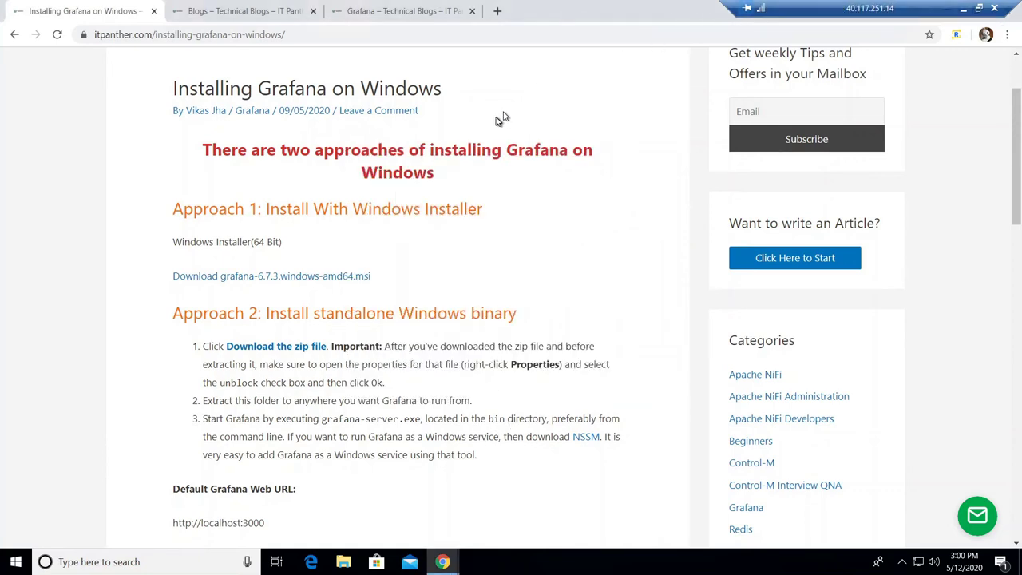
{"action": "scroll", "coordinate": [549, 206], "scroll_direction": "down", "scroll_amount": 3}
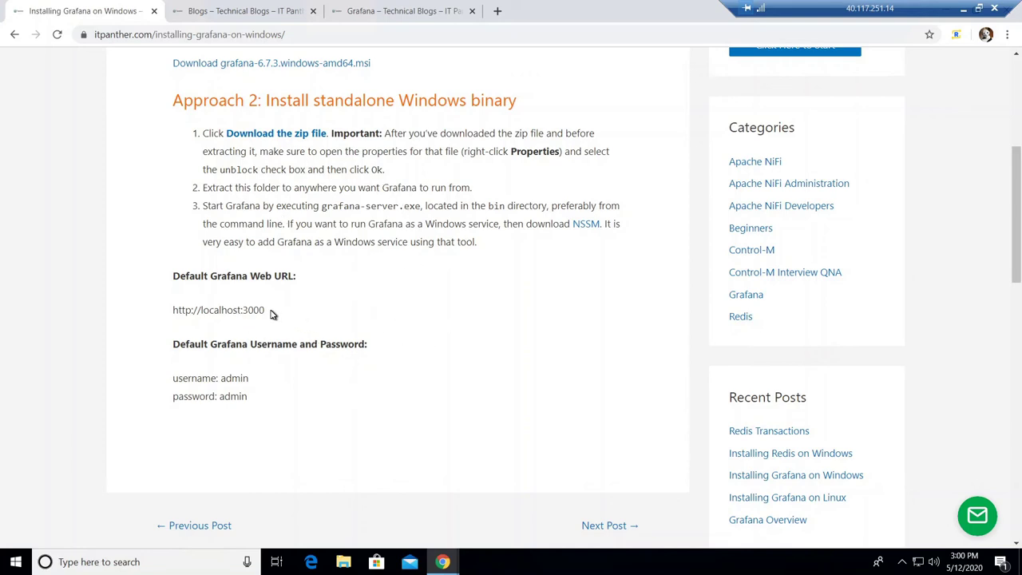
{"action": "left_click_drag", "start_coordinate": [257, 315], "coordinate": [171, 310]}
{"action": "key", "text": "ctrl+c"}
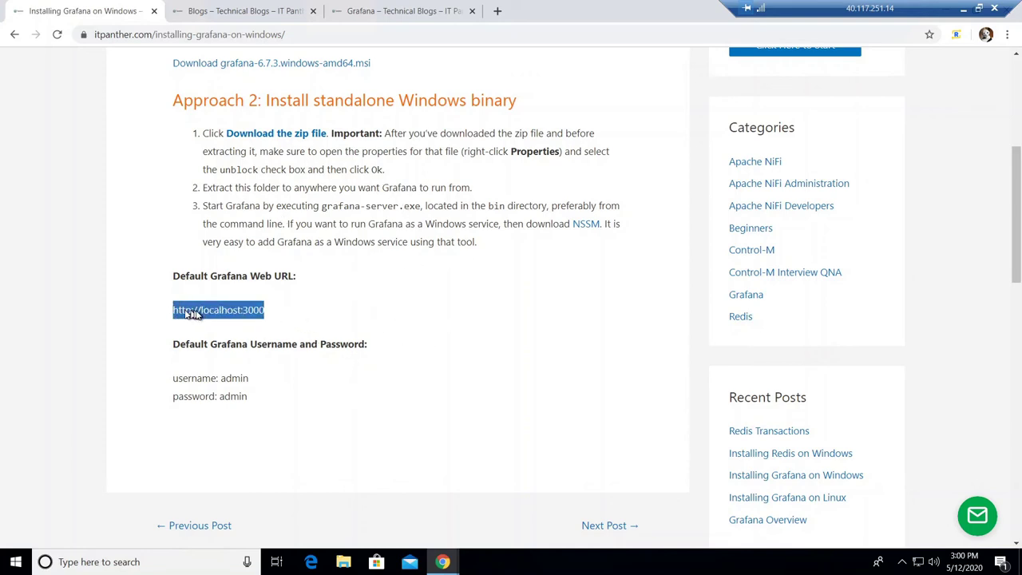
{"action": "right_click", "coordinate": [199, 311]}
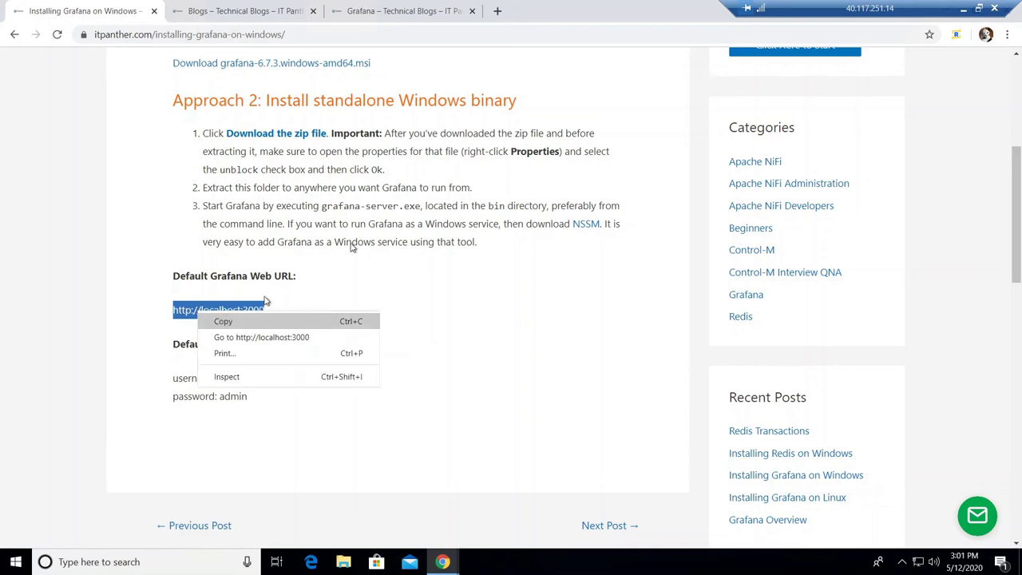
{"action": "left_click", "coordinate": [233, 323]}
{"action": "left_click", "coordinate": [497, 11]}
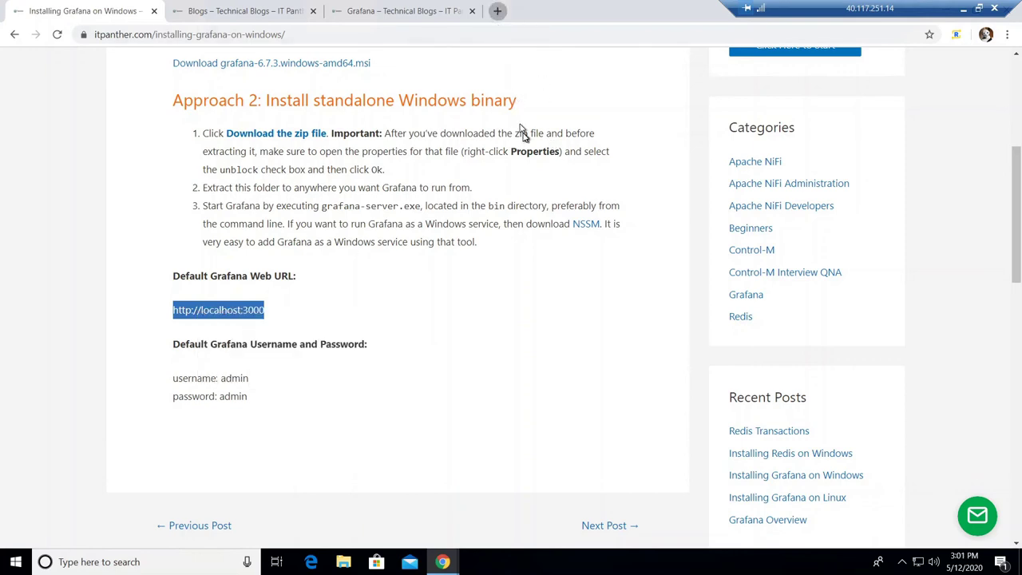
{"action": "key", "text": "ctrl+v"}
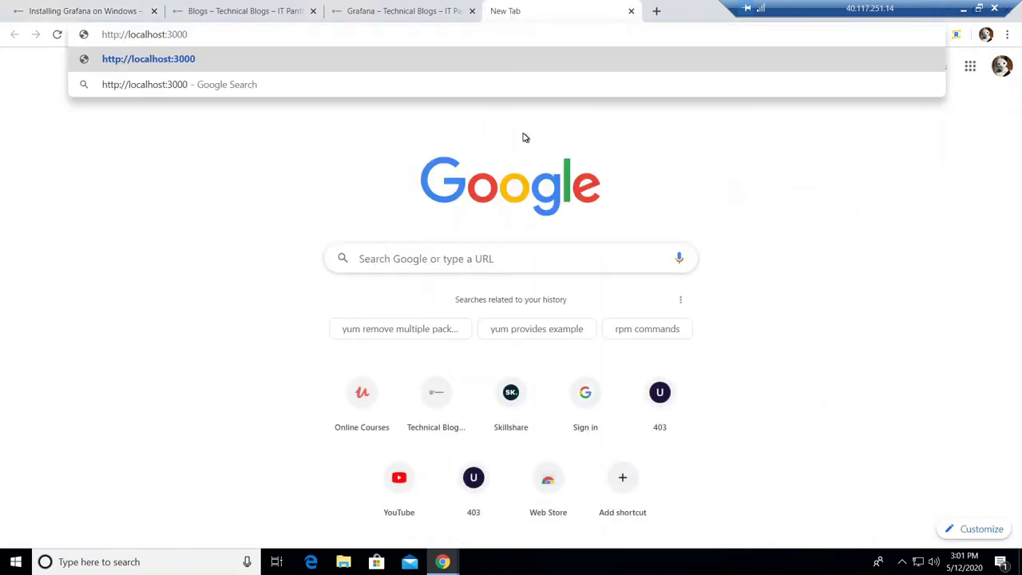
{"action": "key", "text": "Return"}
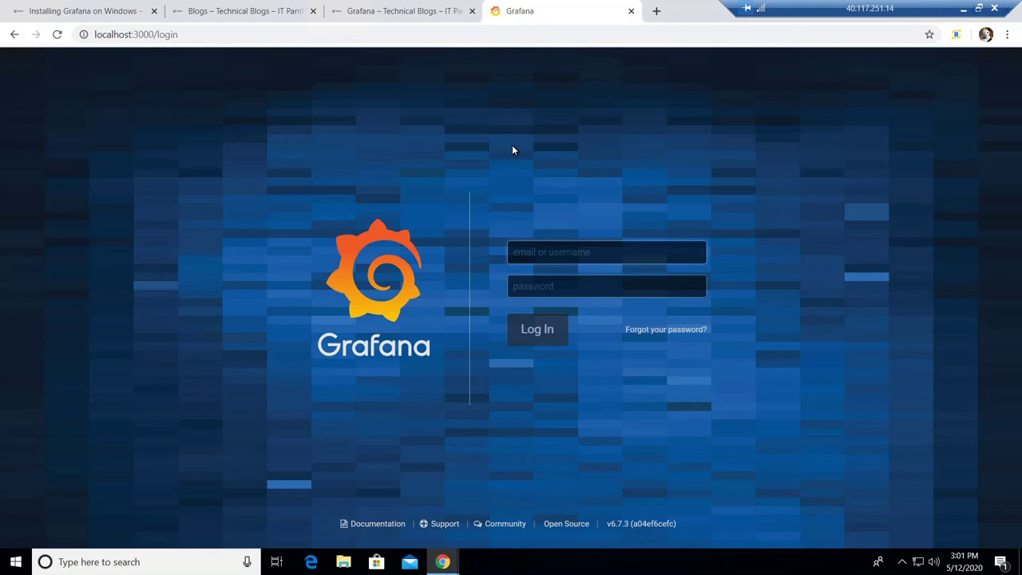
{"action": "left_click", "coordinate": [94, 9]}
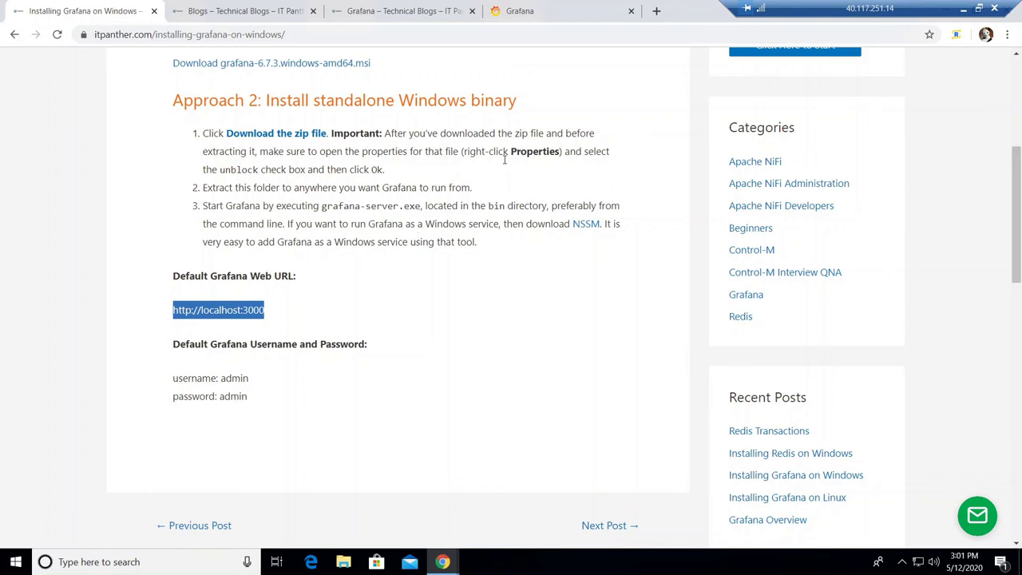
Step: Log in to Grafana with the default admin username and password, dismissing Chrome's save-password offer
{"action": "left_click", "coordinate": [555, 8]}
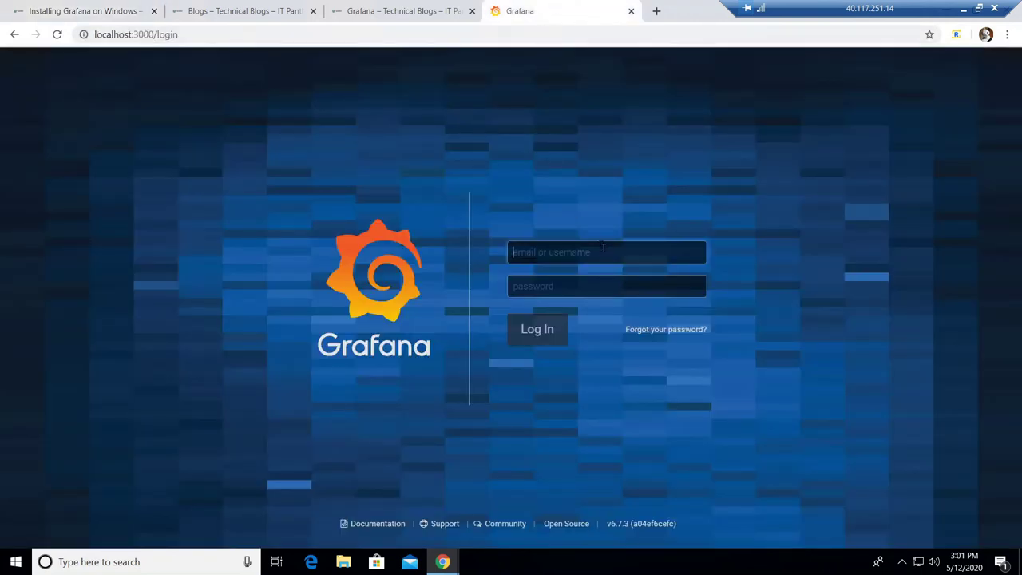
{"action": "type", "text": "admin"}
{"action": "key", "text": "Tab"}
{"action": "type", "text": "a"}
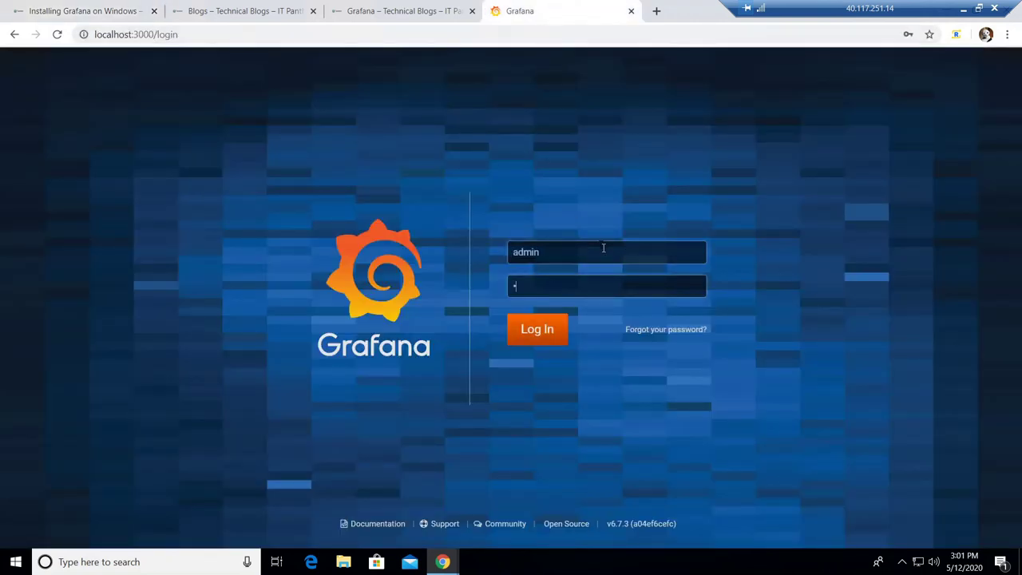
{"action": "type", "text": "dmin"}
{"action": "key", "text": "BackSpace"}
{"action": "key", "text": "BackSpace"}
{"action": "key", "text": "BackSpace"}
{"action": "key", "text": "BackSpace"}
{"action": "key", "text": "BackSpace"}
{"action": "type", "text": "admin"}
{"action": "left_click", "coordinate": [548, 337]}
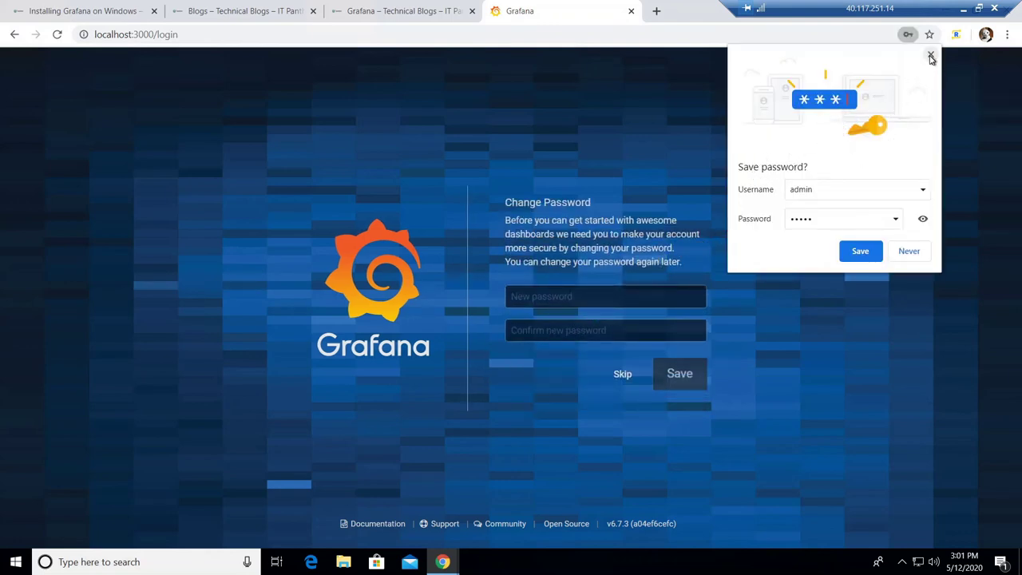
{"action": "left_click", "coordinate": [624, 297]}
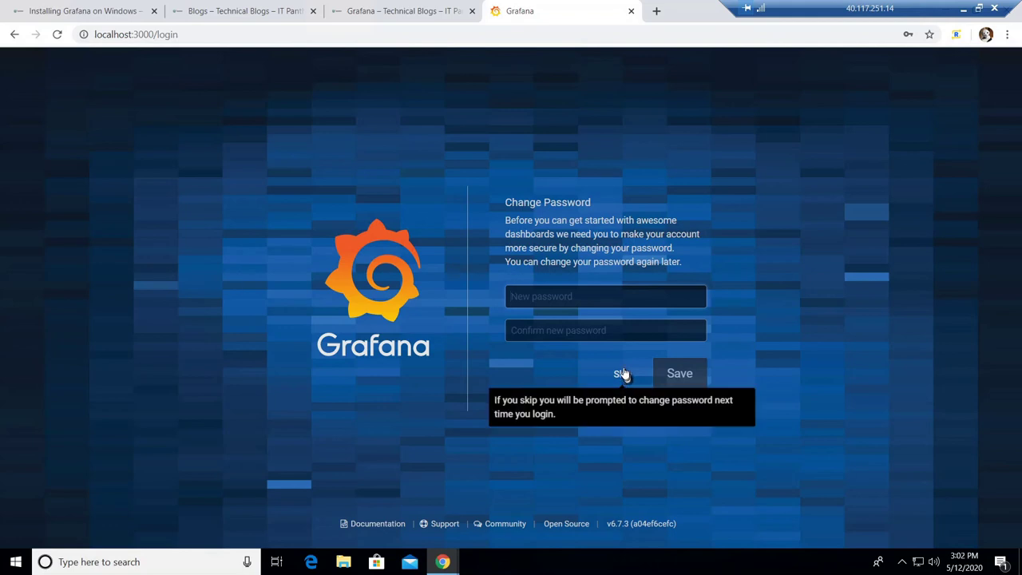
Step: Enter and save a new account password, then dismiss Chrome's save-password popup
{"action": "left_click", "coordinate": [587, 295]}
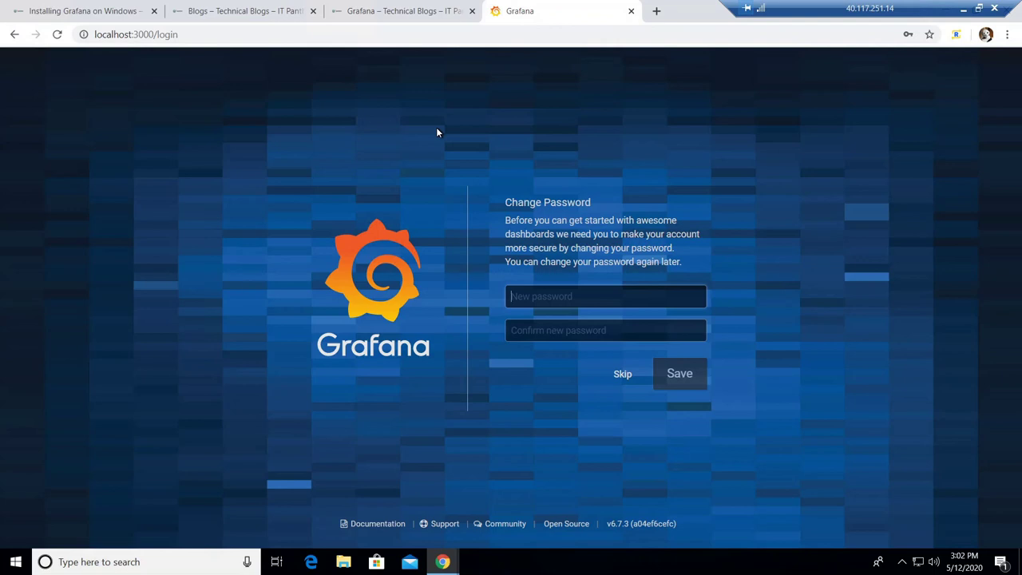
{"action": "type", "text": "Admin@12345678"}
{"action": "key", "text": "Tab"}
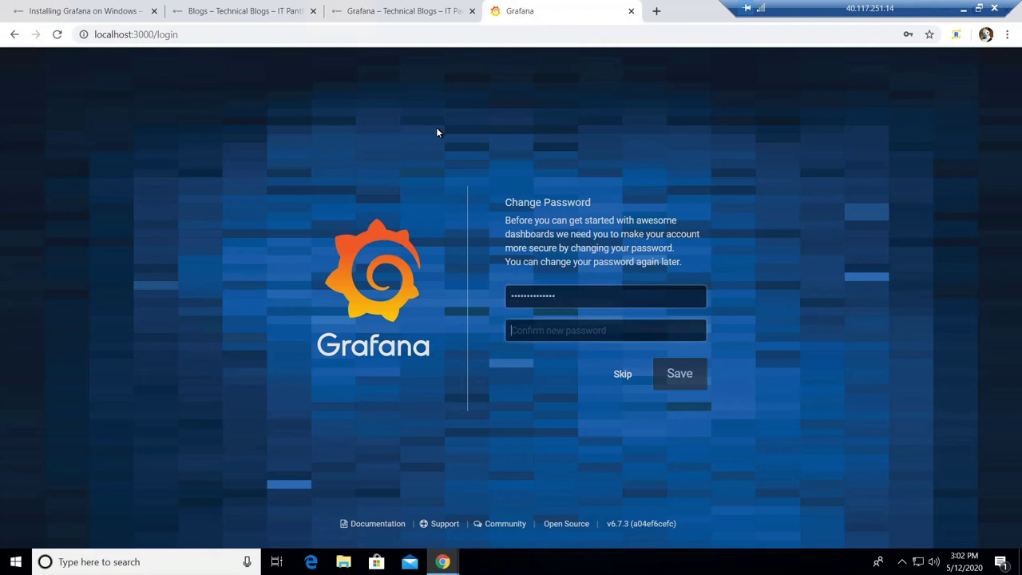
{"action": "type", "text": "Admin@12345678"}
{"action": "key", "text": "Return"}
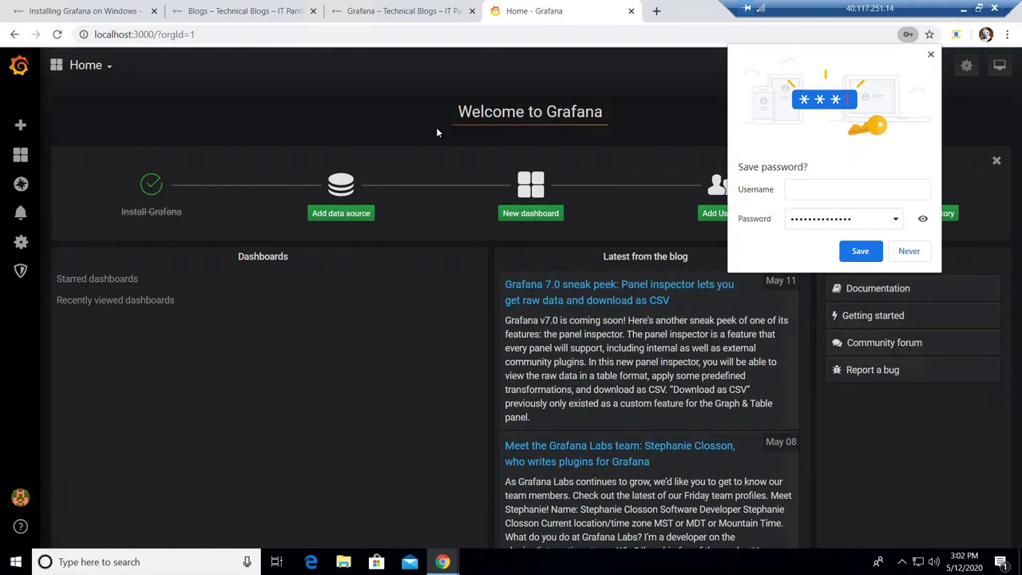
{"action": "left_click", "coordinate": [931, 58]}
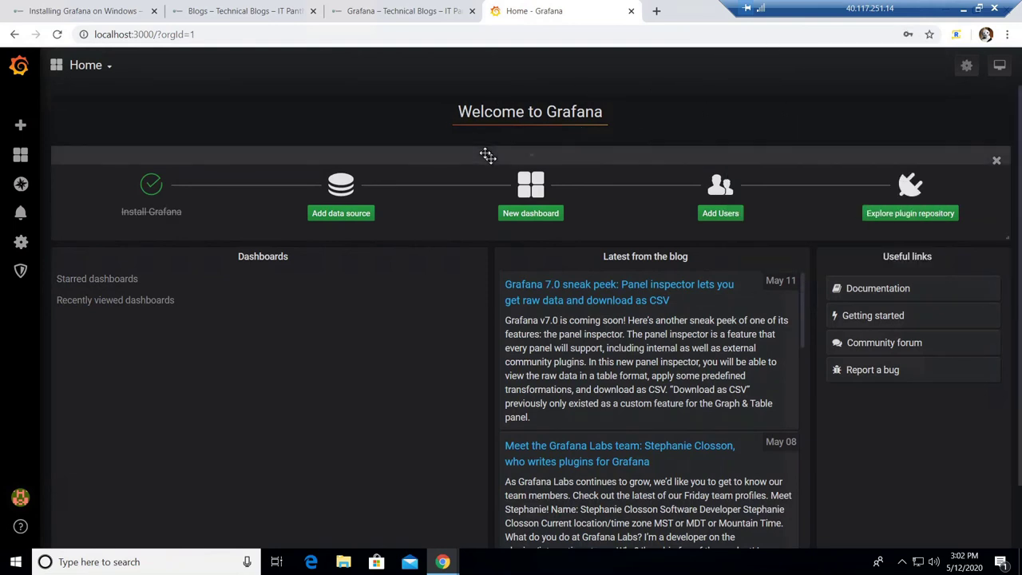